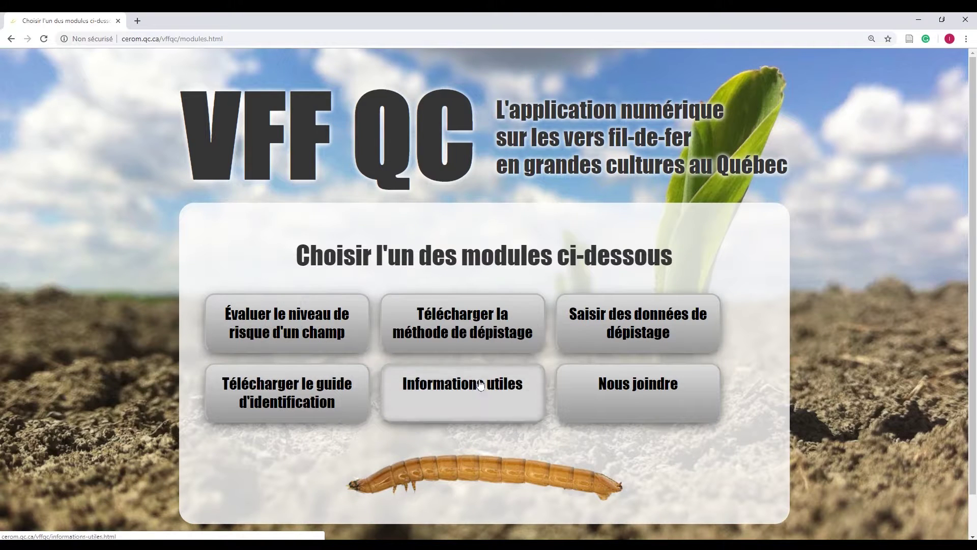
# Open the 'Évaluer le niveau de risque d'un champ' module and start it with Débuter
pyautogui.click(330, 344)
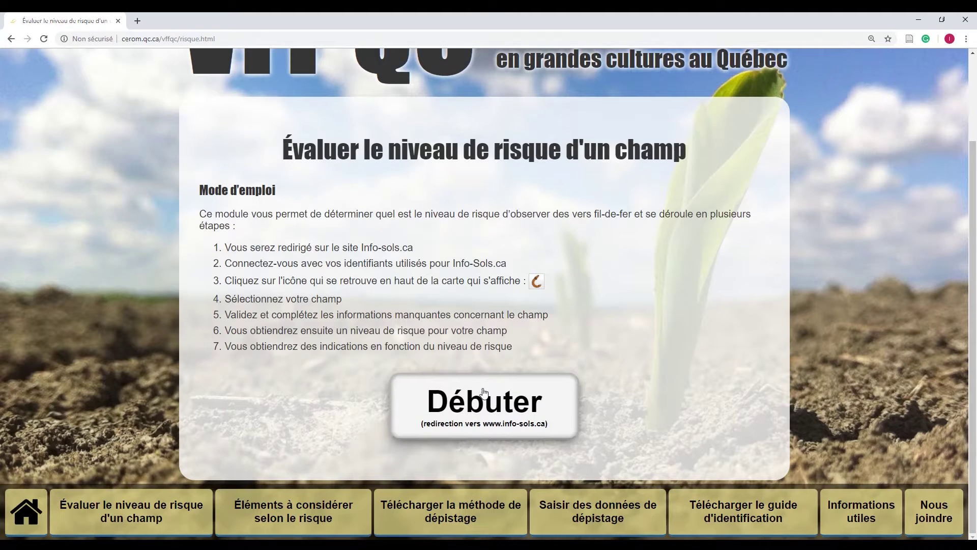
pyautogui.click(485, 392)
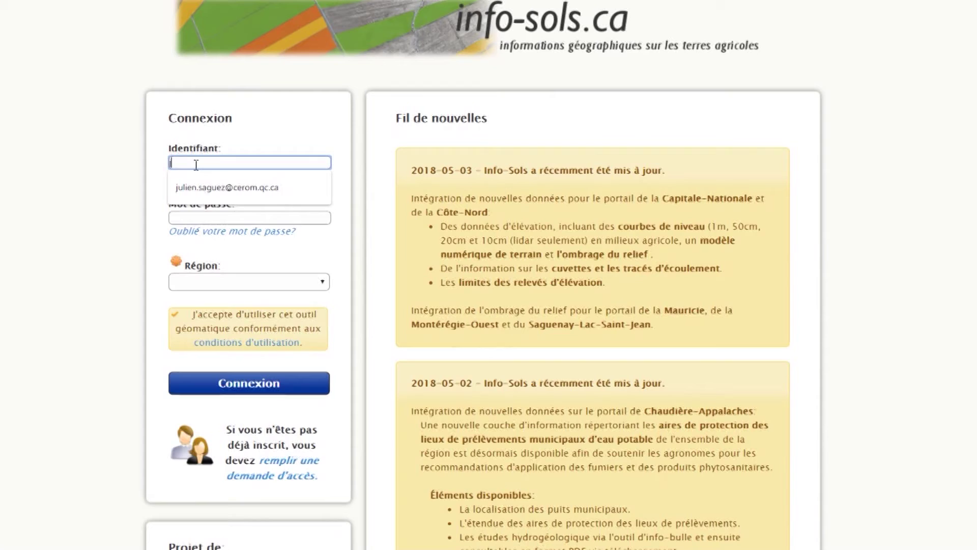
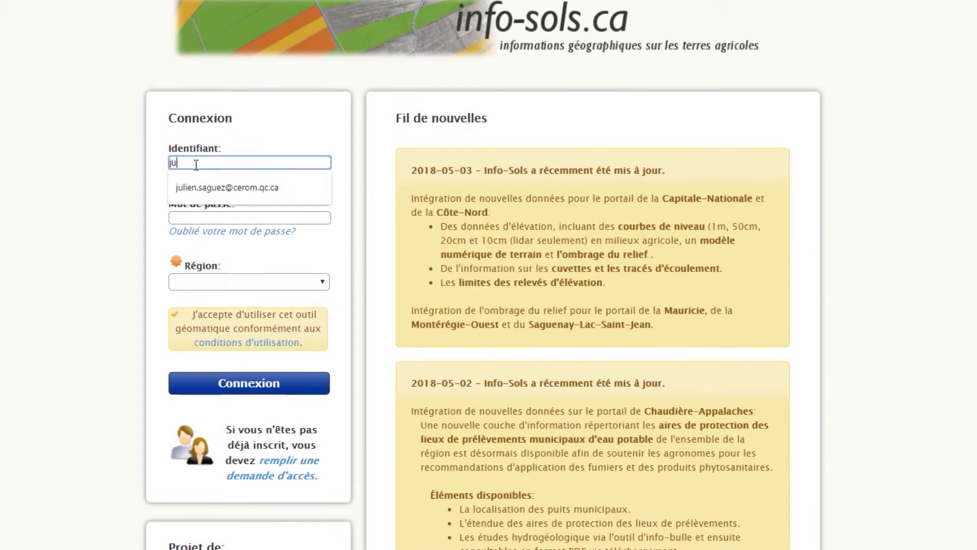
# Log in with the account identifier and password for Montérégie-Est, then open the VFF QC panel
pyautogui.click(224, 188)
pyautogui.click(233, 217)
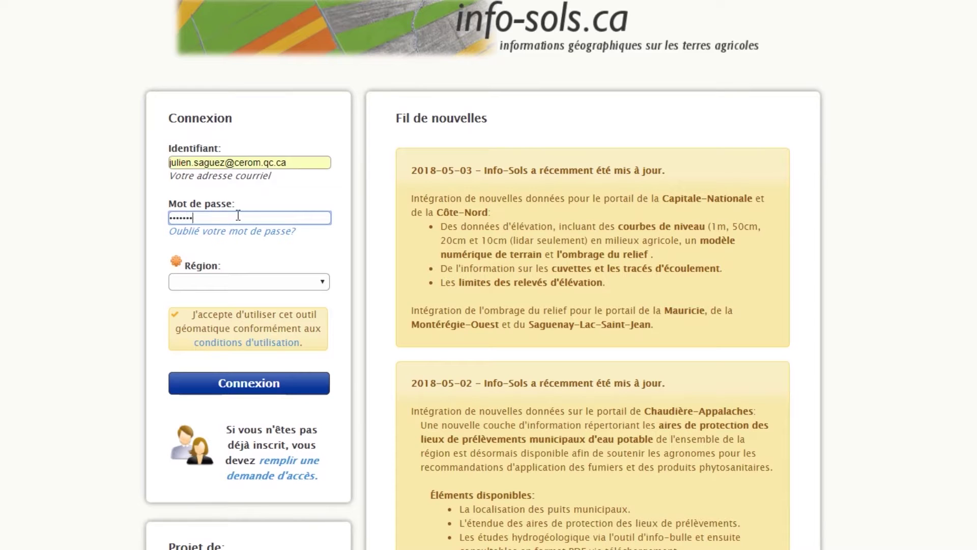
pyautogui.click(325, 283)
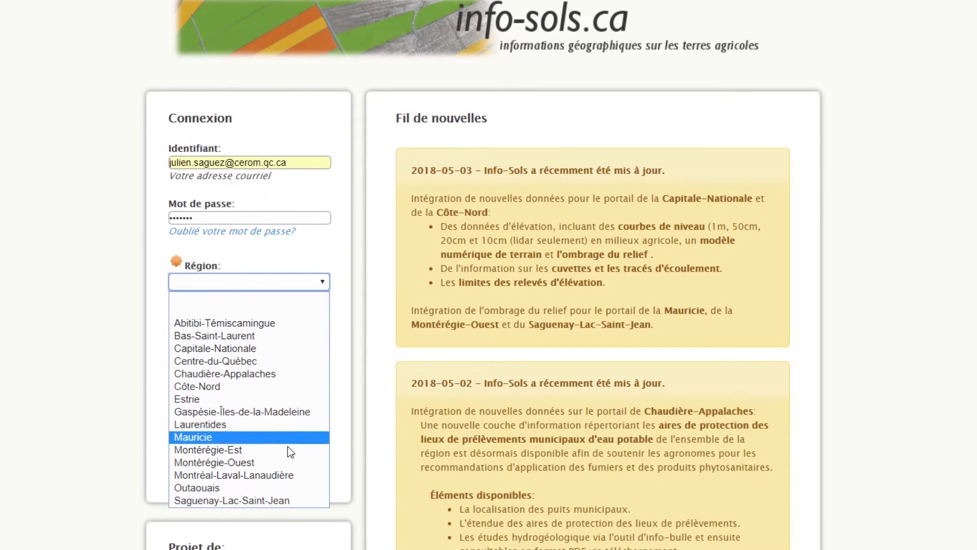
pyautogui.click(289, 449)
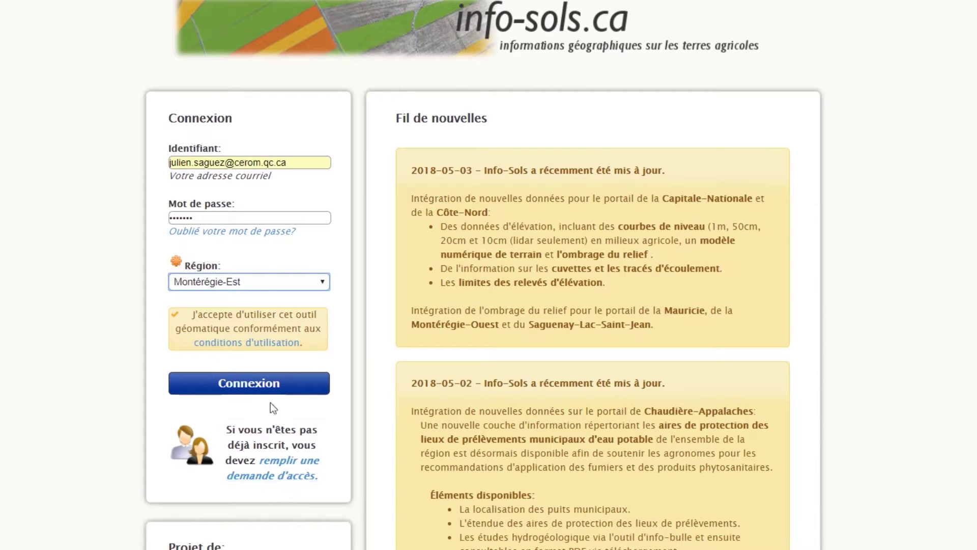
pyautogui.click(265, 393)
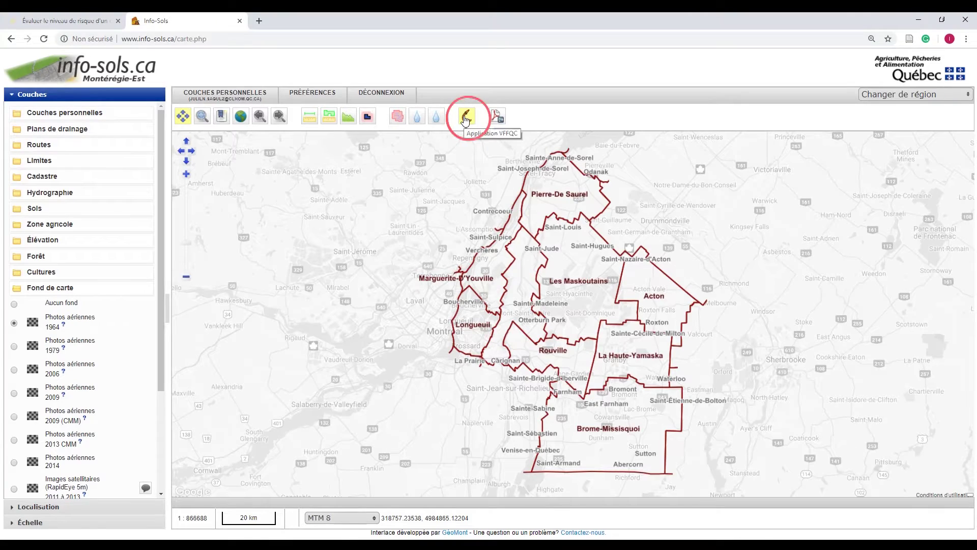
pyautogui.click(465, 118)
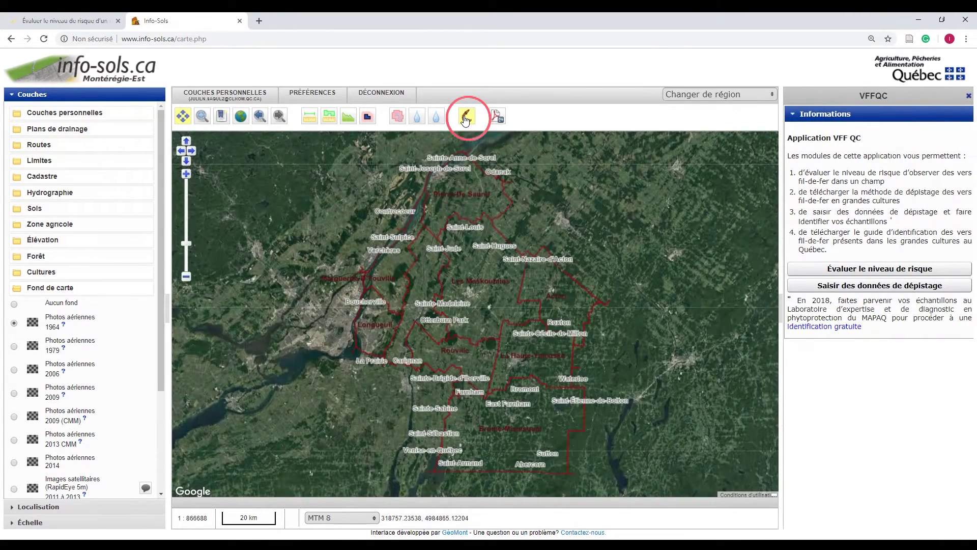
# Begin the risk evaluation's field-selection step and zoom the map in to the 1 km scale
pyautogui.click(853, 268)
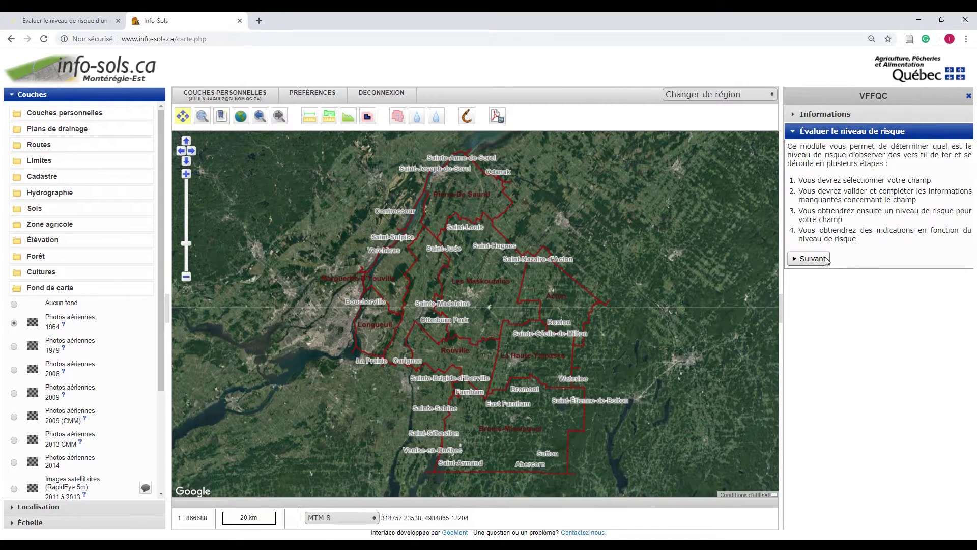
pyautogui.click(827, 260)
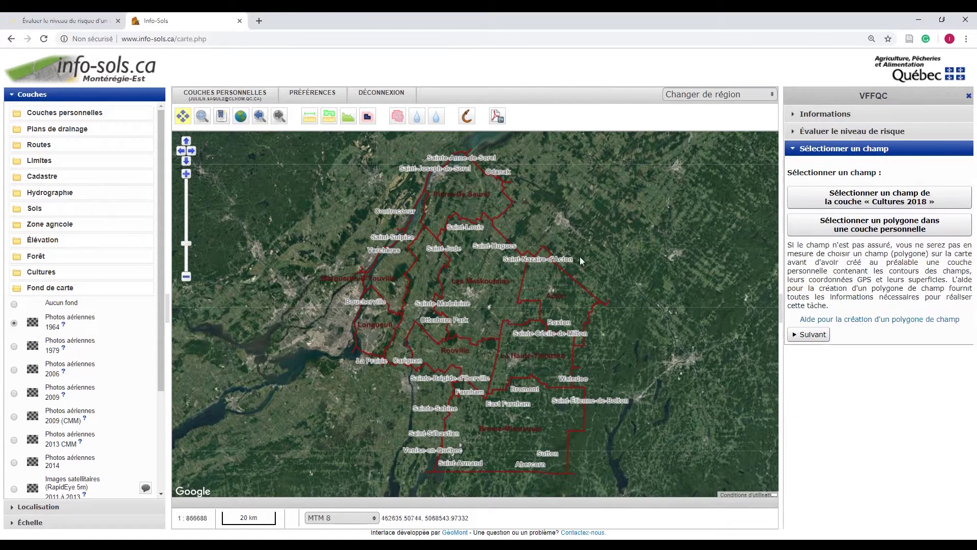
pyautogui.click(186, 174)
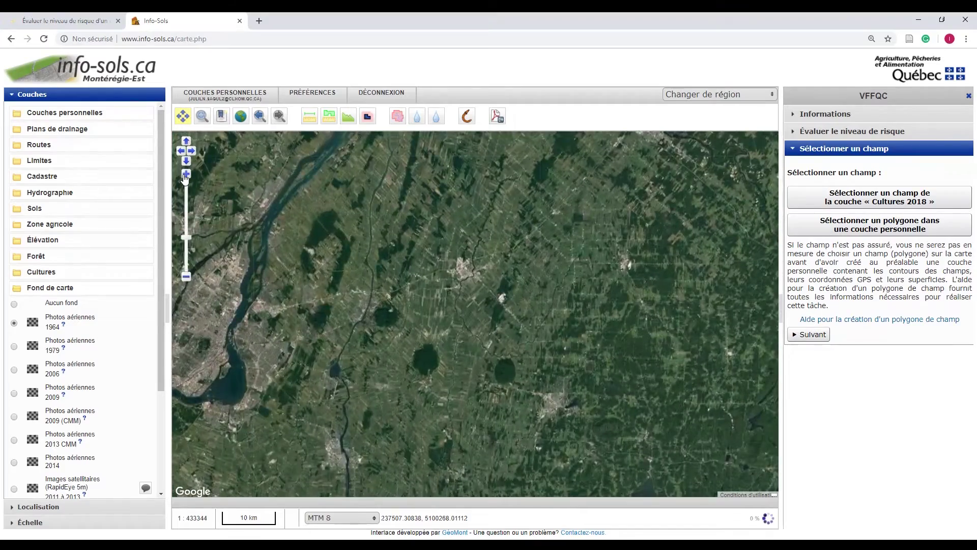
pyautogui.click(186, 174)
pyautogui.click(185, 175)
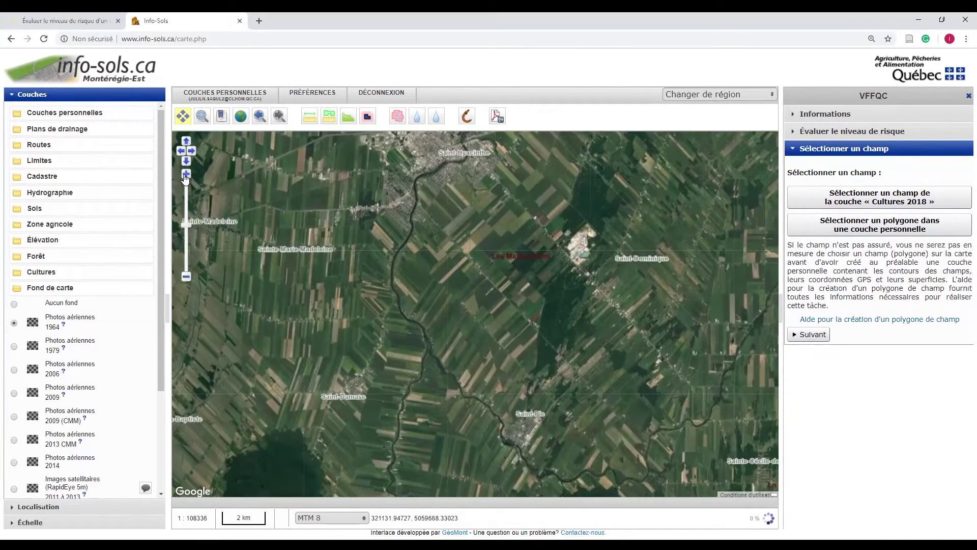
pyautogui.click(186, 174)
# Pan and zoom the map to the farm fields near Saint-Mathieu-de-Beloeil at 1:6771
pyautogui.moveTo(343, 222); pyautogui.dragTo(557, 256)
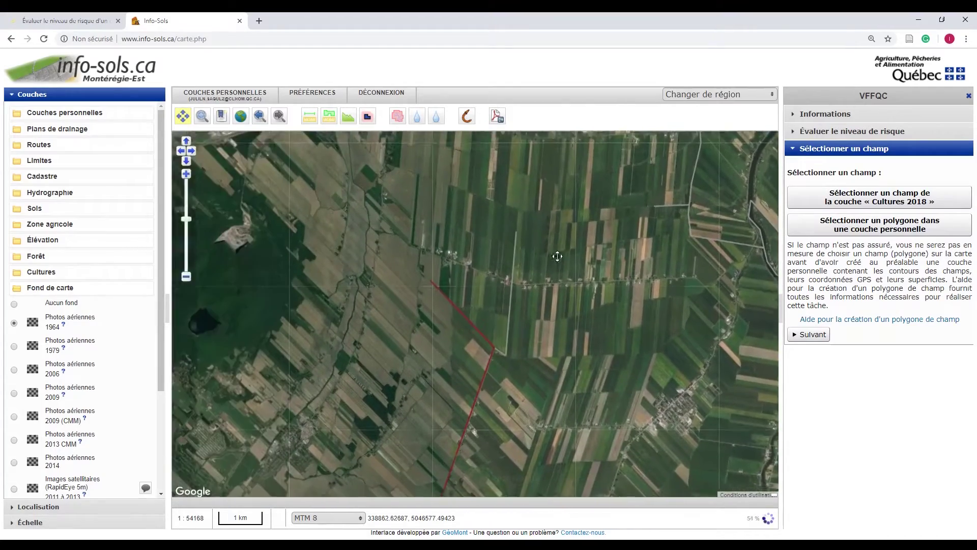
pyautogui.scroll(1, 515, 272)
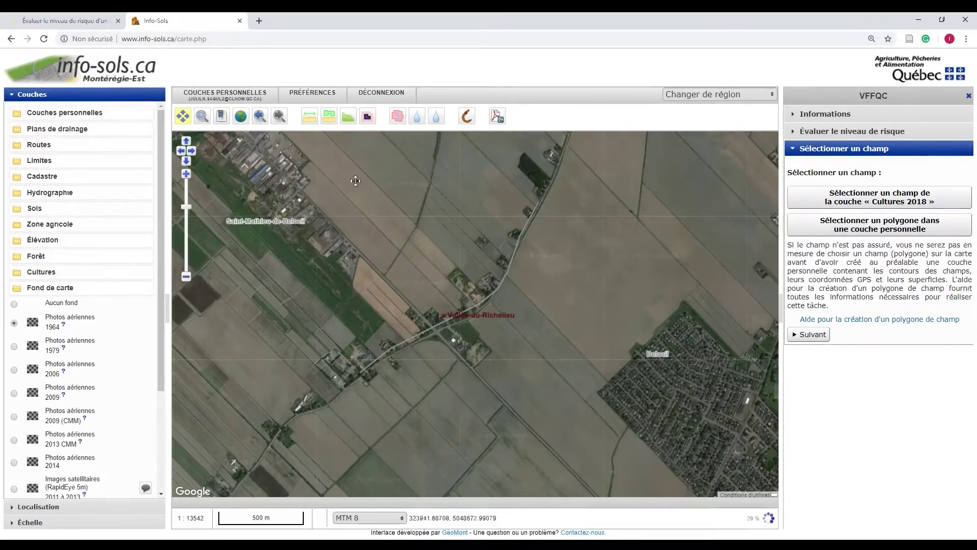
pyautogui.moveTo(321, 254); pyautogui.dragTo(307, 333)
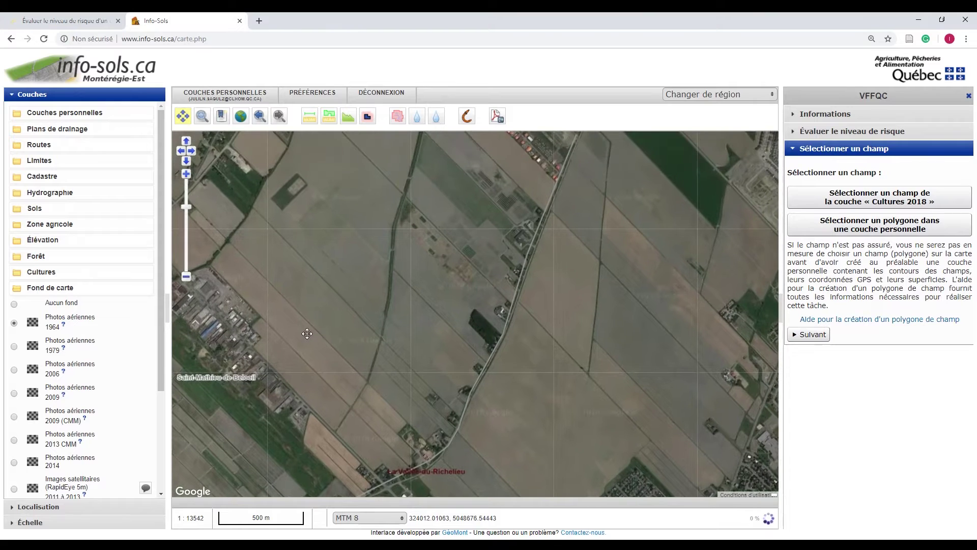
pyautogui.click(186, 174)
pyautogui.moveTo(227, 200); pyautogui.dragTo(243, 283)
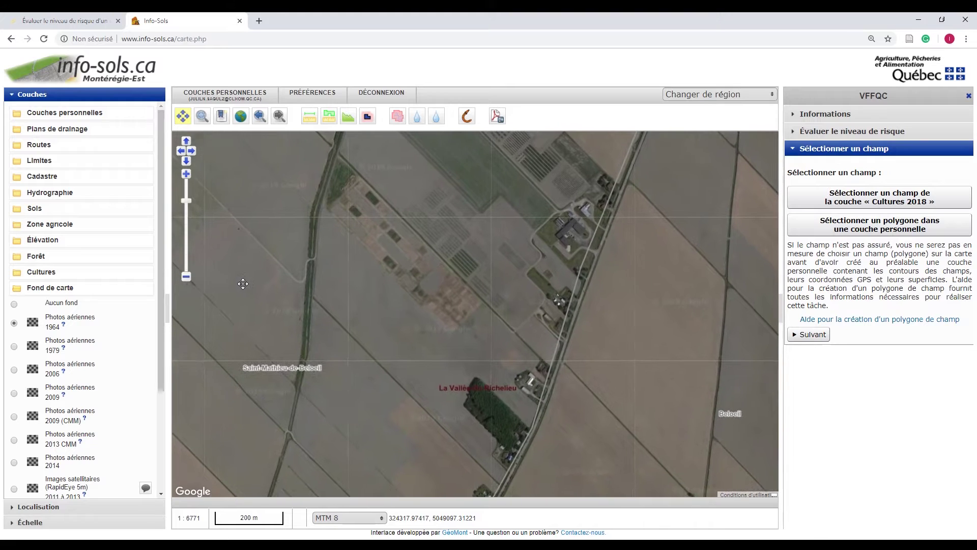
# Pick field polygon 5135505 from Cultures 2018, continue, then switch to personal-layer polygon selection
pyautogui.click(820, 198)
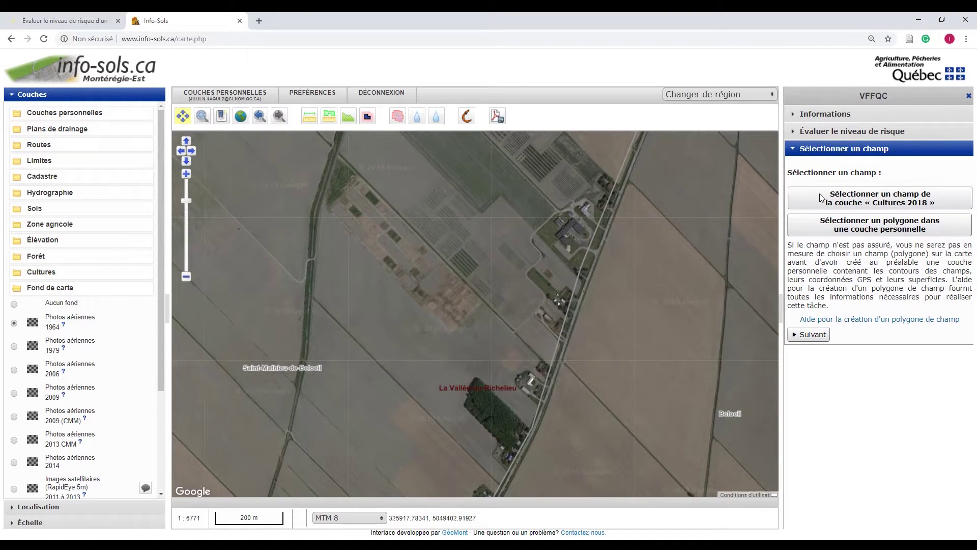
pyautogui.click(437, 296)
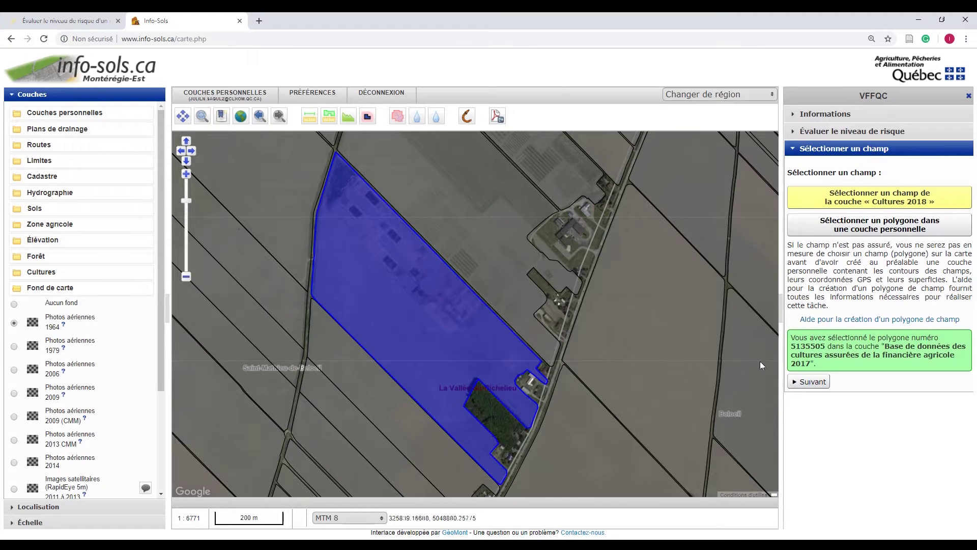
pyautogui.click(806, 383)
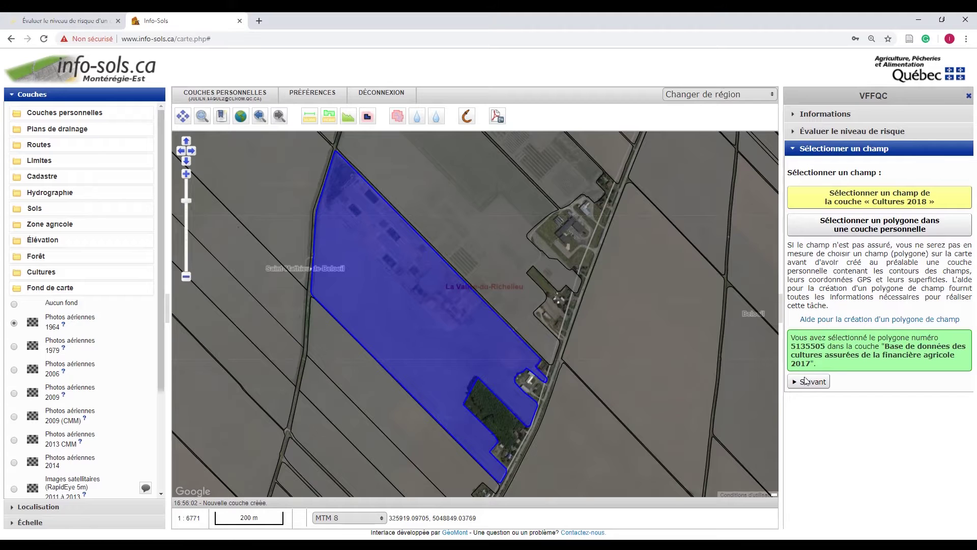
pyautogui.click(834, 236)
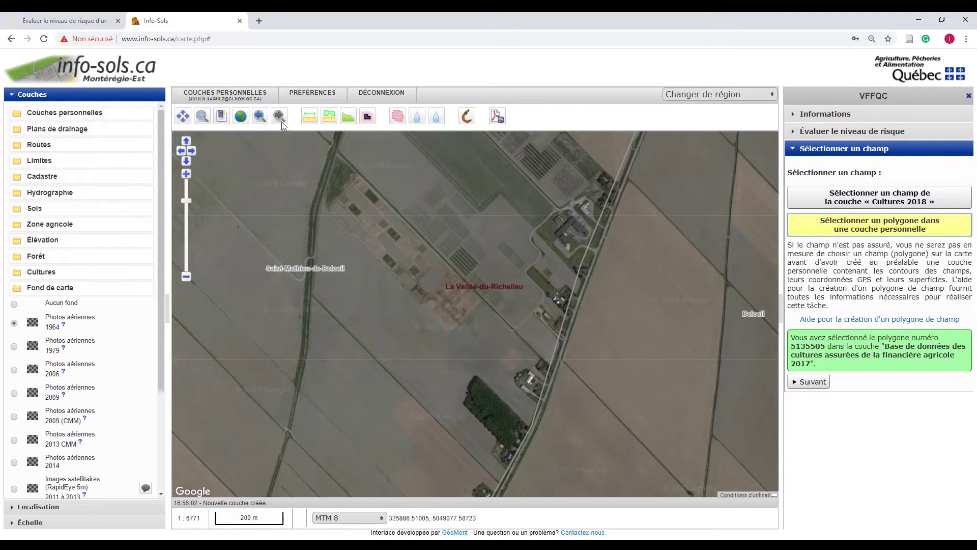
# Create a new polygon personal layer and expand the Utilisateur layer group
pyautogui.moveTo(250, 99)
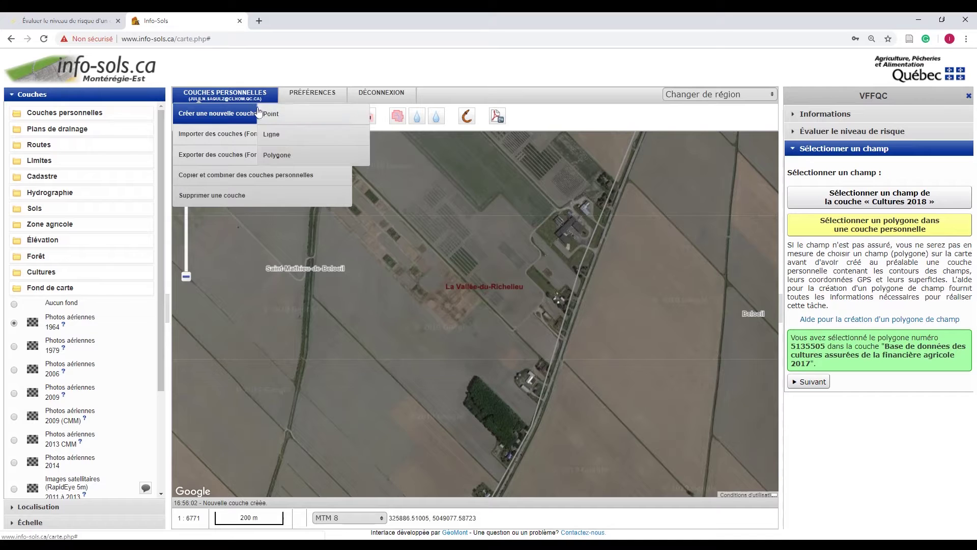
pyautogui.click(288, 156)
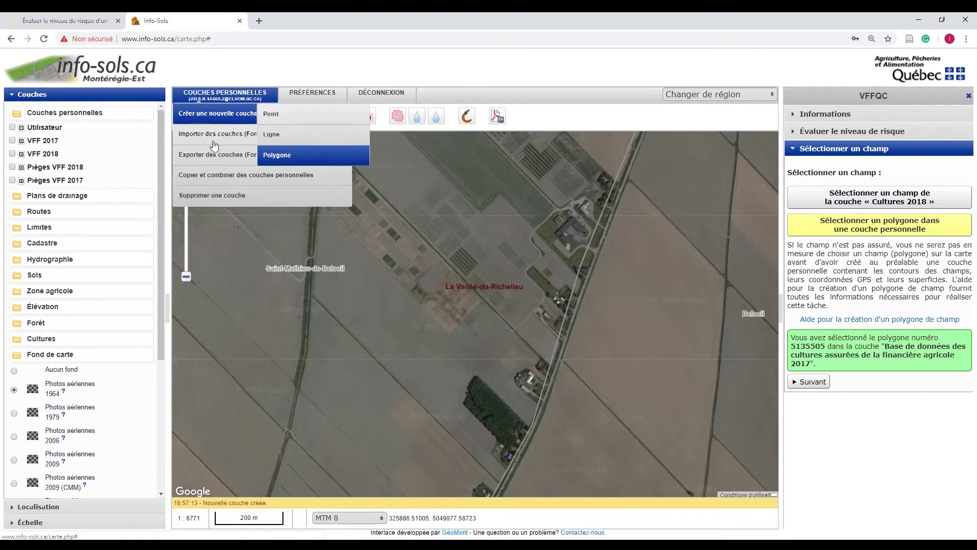
pyautogui.click(22, 128)
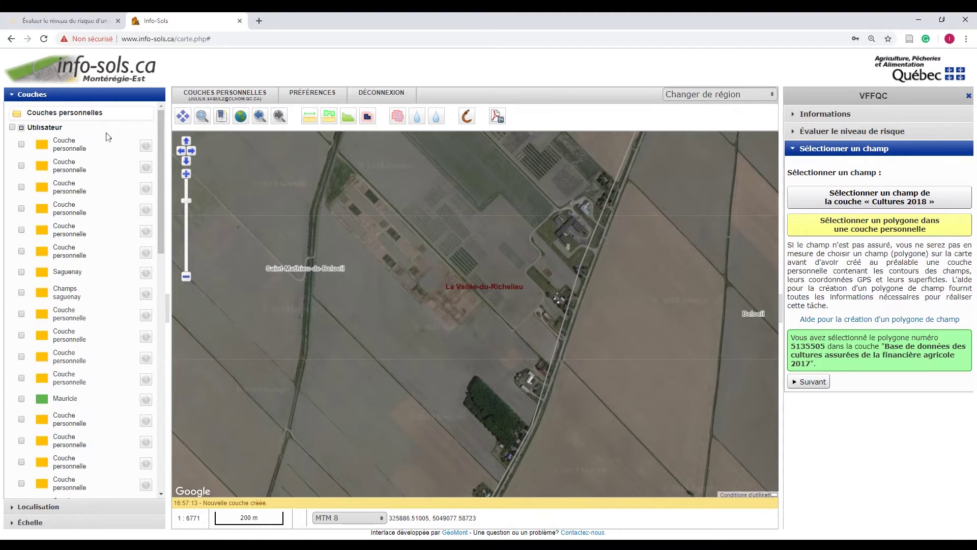
pyautogui.moveTo(160, 136); pyautogui.dragTo(157, 218)
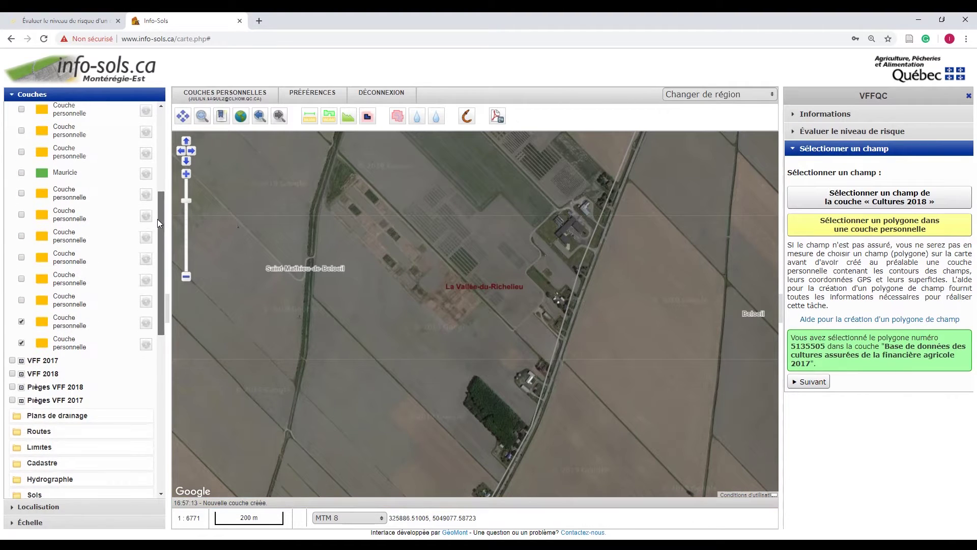
# Rename the new personal layer to the producer's name
pyautogui.click(21, 321)
pyautogui.doubleClick(71, 343)
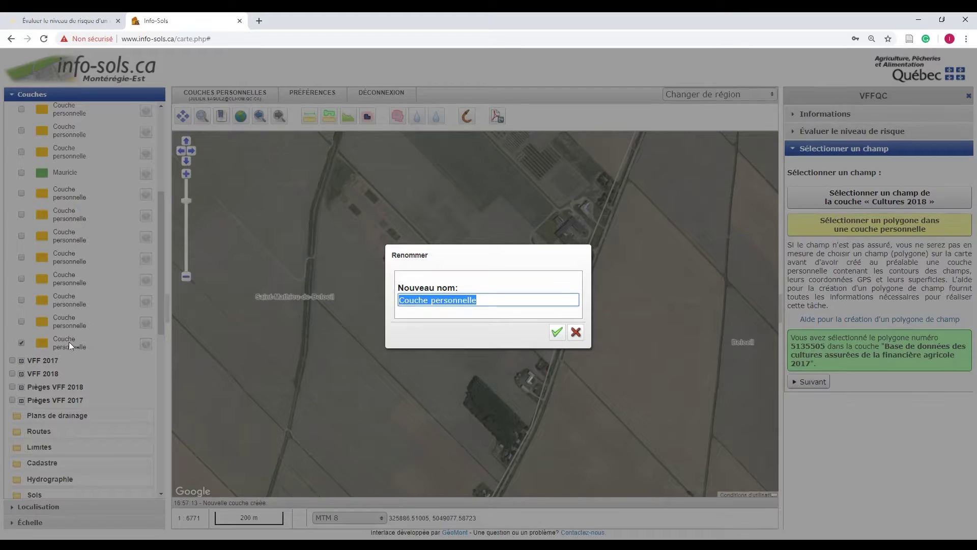
pyautogui.write('Madame T')
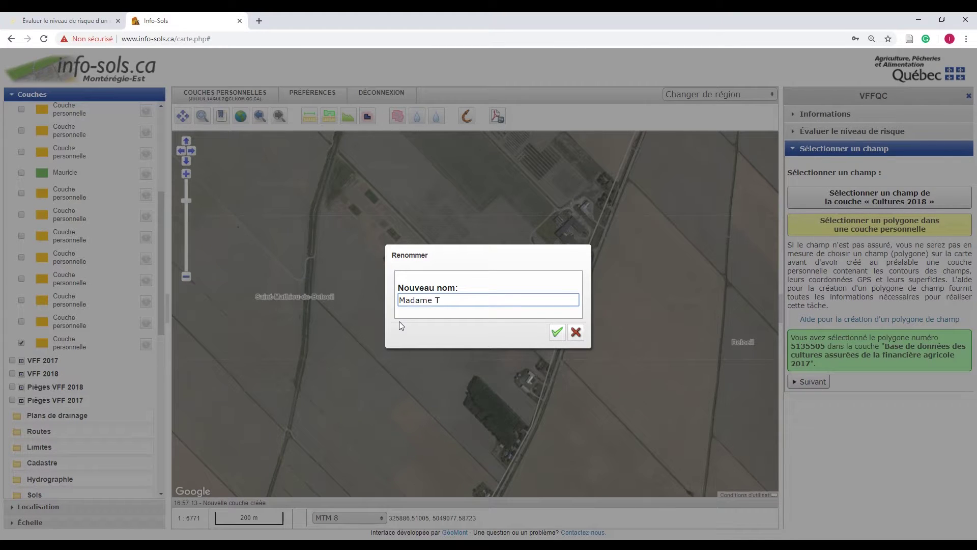
pyautogui.write('remblay')
pyautogui.click(554, 334)
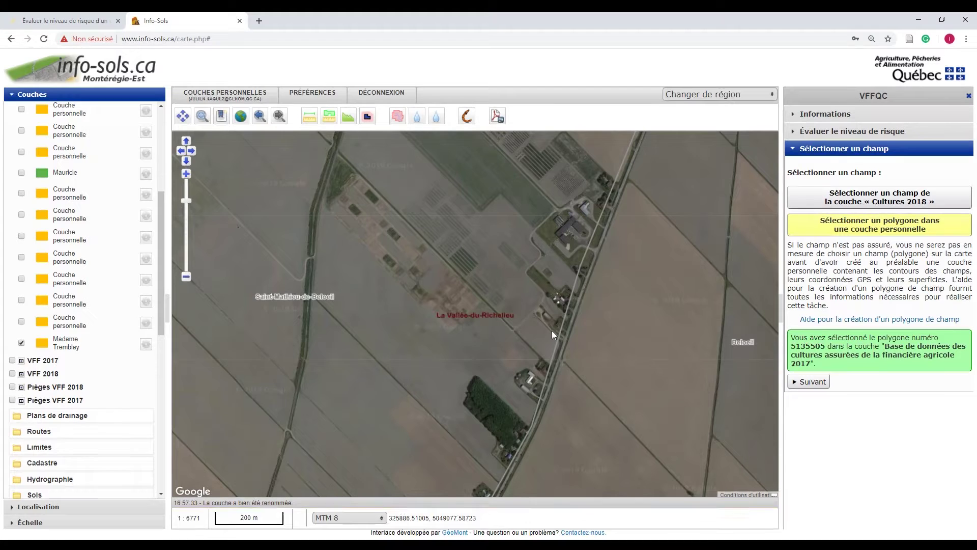
# Activate the add-polygon tool on the renamed layer and move its panel off the field
pyautogui.click(145, 345)
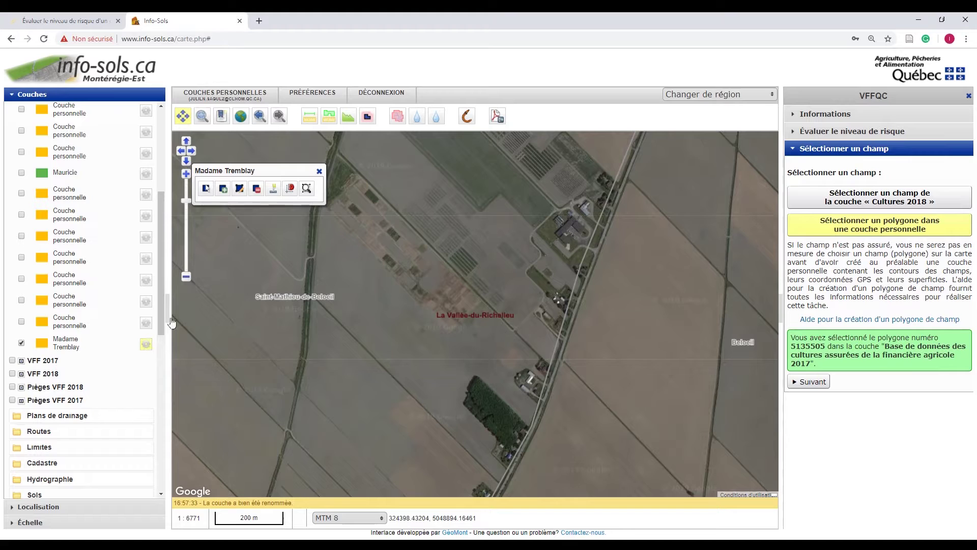
pyautogui.click(224, 190)
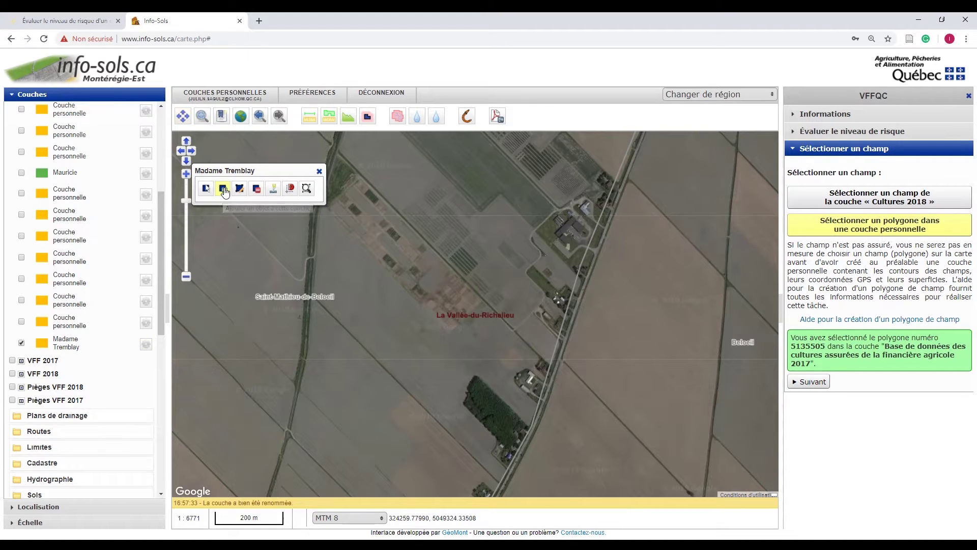
pyautogui.moveTo(278, 170); pyautogui.dragTo(550, 165)
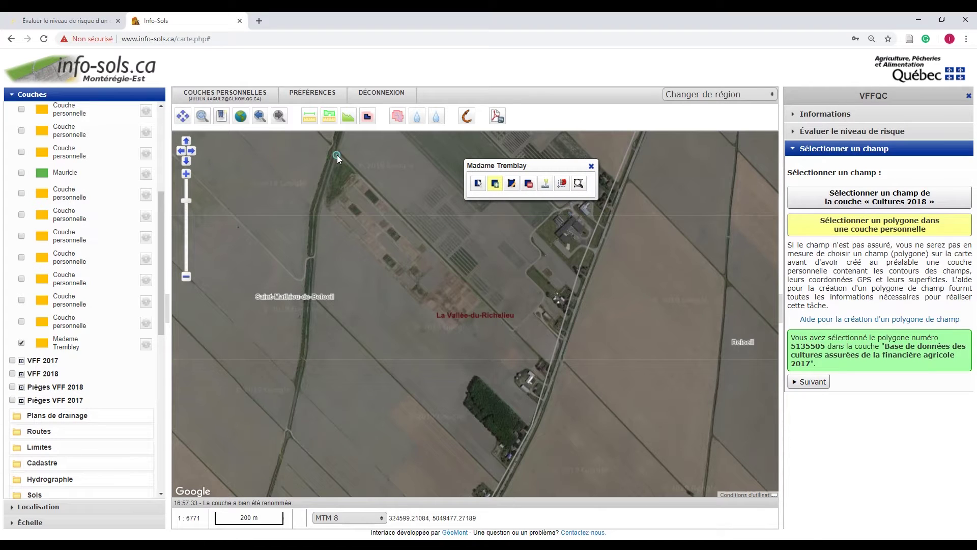
# Trace the long field beside the road, excluding the wooded patch, and close the polygon
pyautogui.click(338, 154)
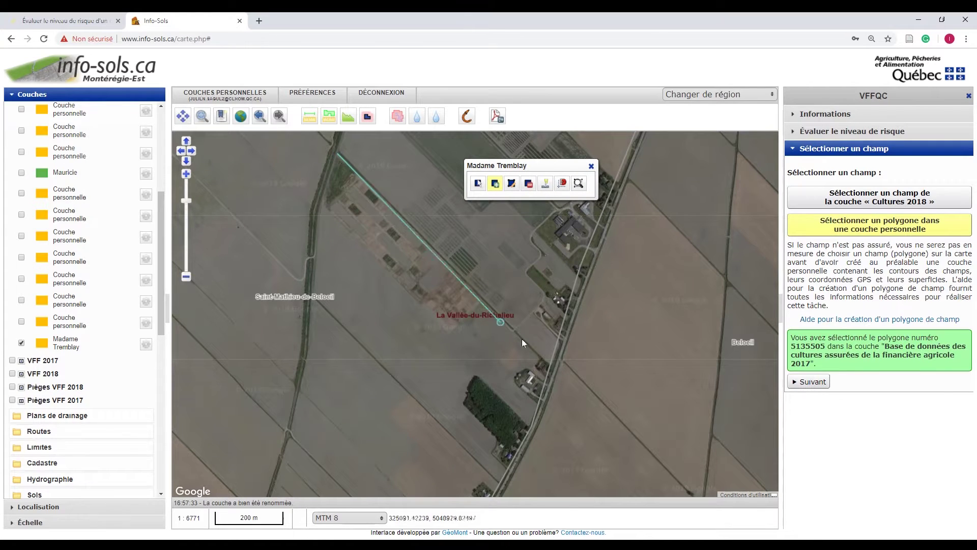
pyautogui.click(539, 358)
pyautogui.click(547, 381)
pyautogui.click(528, 369)
pyautogui.click(516, 373)
pyautogui.click(514, 381)
pyautogui.click(535, 397)
pyautogui.click(530, 423)
pyautogui.click(475, 374)
pyautogui.click(464, 402)
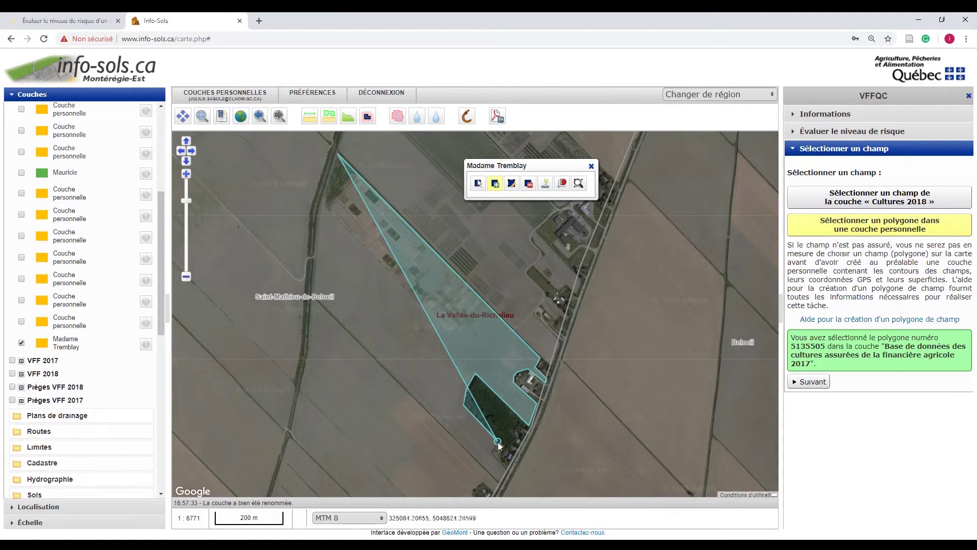
pyautogui.click(506, 467)
pyautogui.click(499, 484)
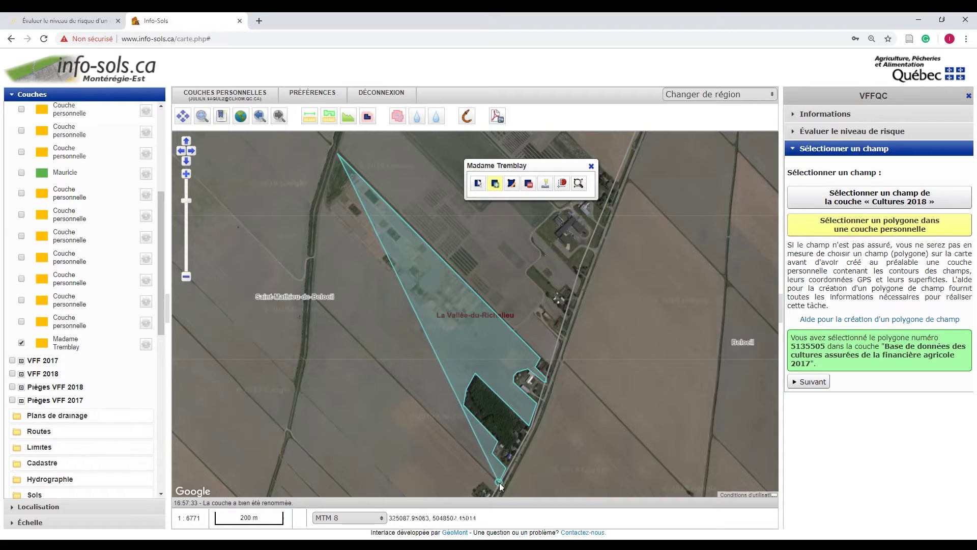
pyautogui.click(311, 292)
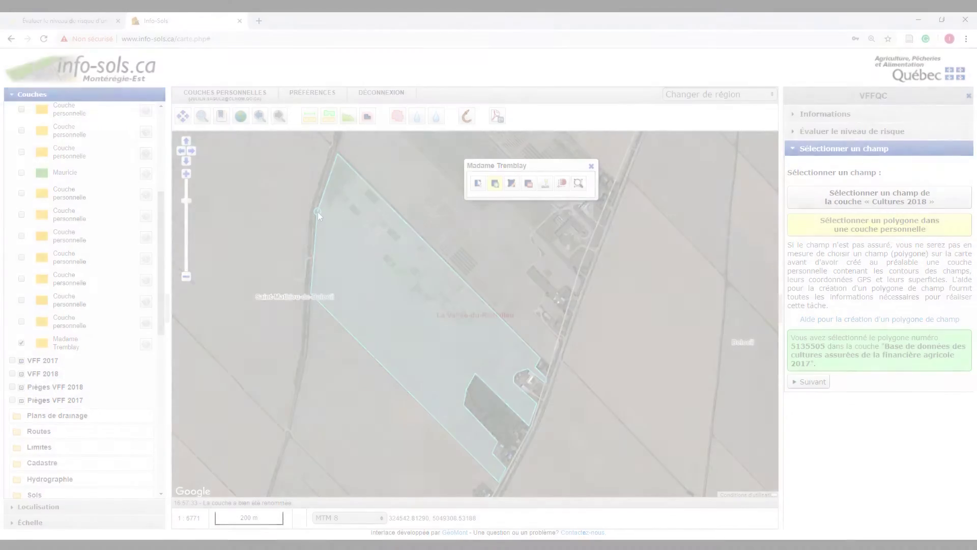
pyautogui.click(318, 212)
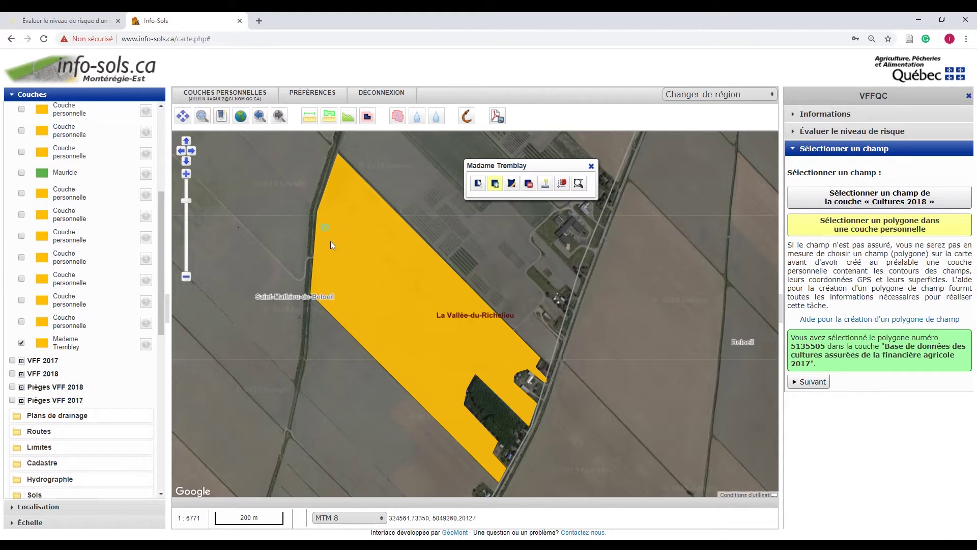
# Select the newly drawn polygon from the personal layer as the field and proceed to its description
pyautogui.click(851, 231)
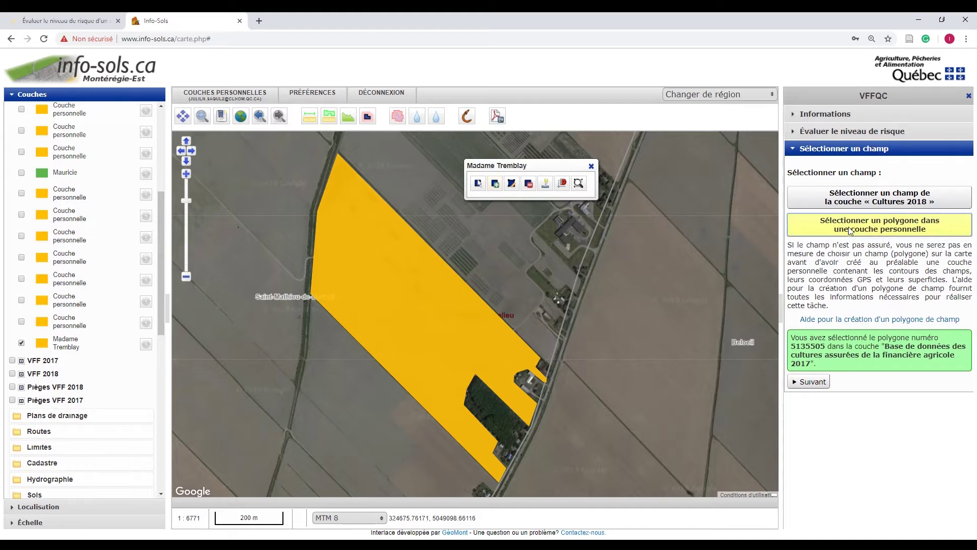
pyautogui.click(455, 337)
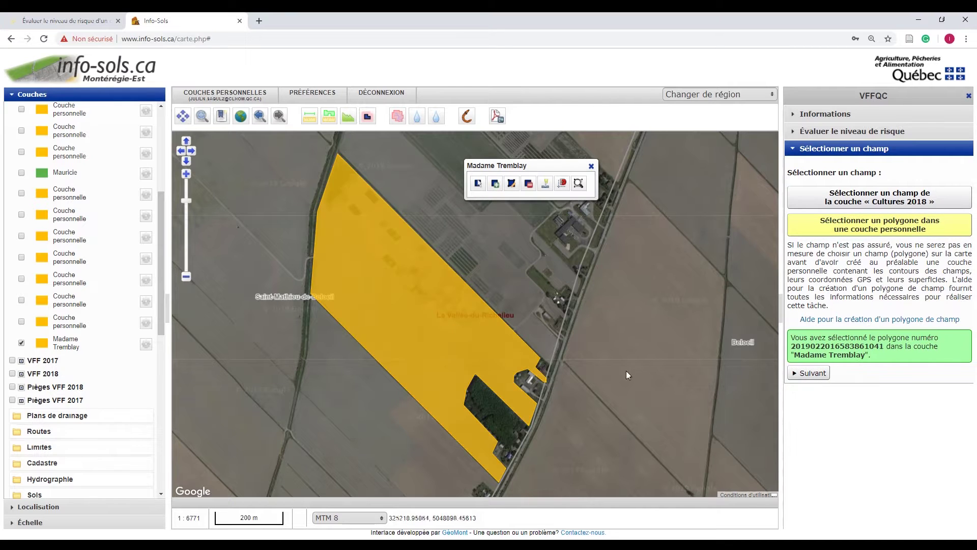
pyautogui.click(806, 374)
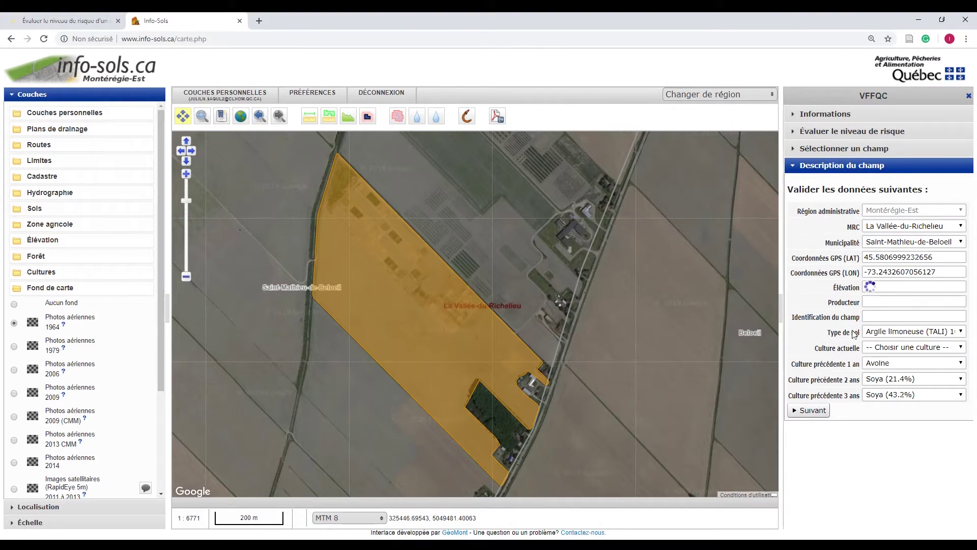
# Enter the producer's name and field identification 1, then continue to additional information
pyautogui.click(872, 302)
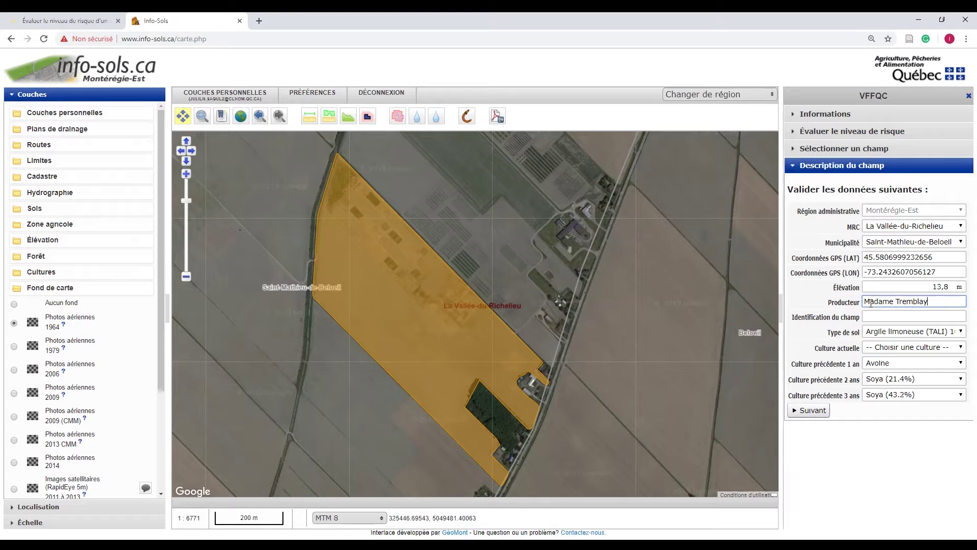
pyautogui.click(887, 316)
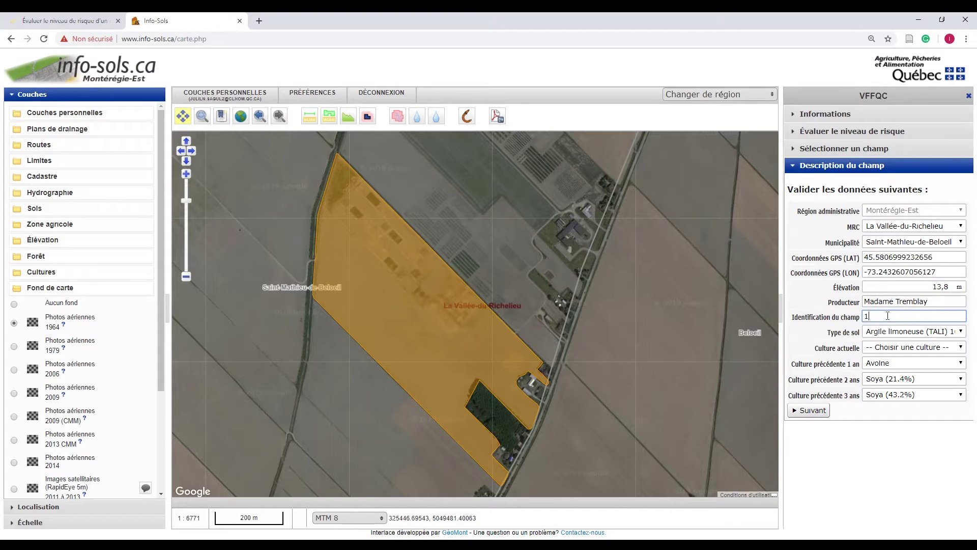
pyautogui.write('1')
pyautogui.click(820, 413)
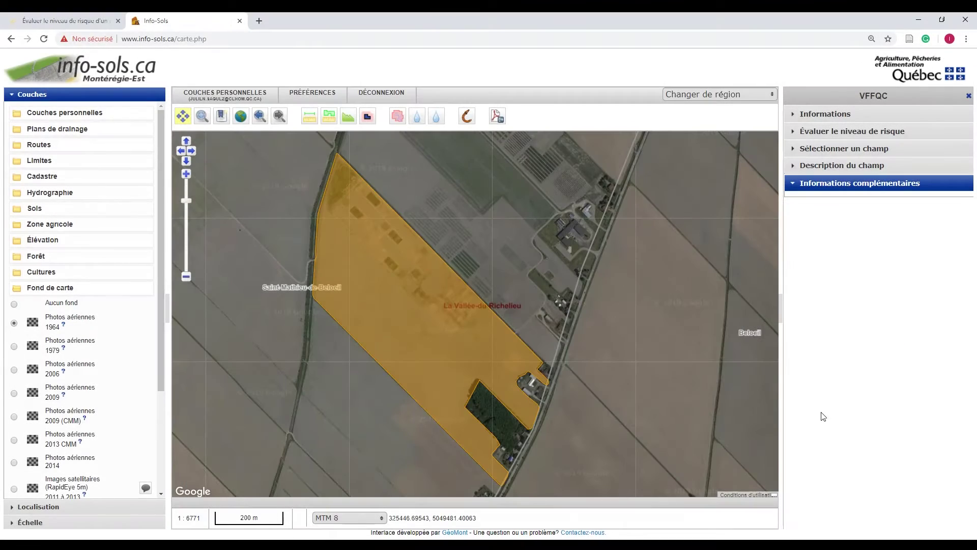
# Enter 3,5 % organic matter, choose Conventionnel tillage, and run the wireworm risk evaluation
pyautogui.click(913, 234)
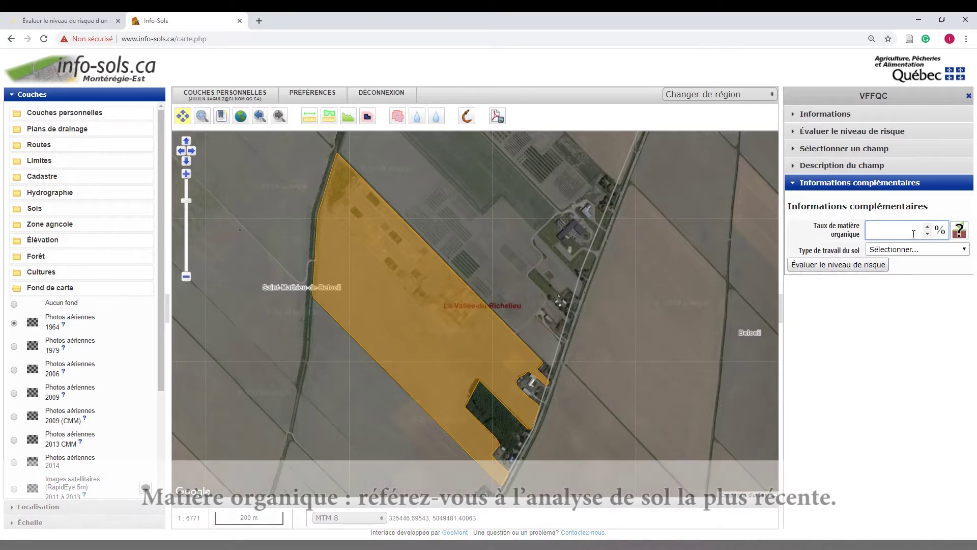
pyautogui.write('3,5')
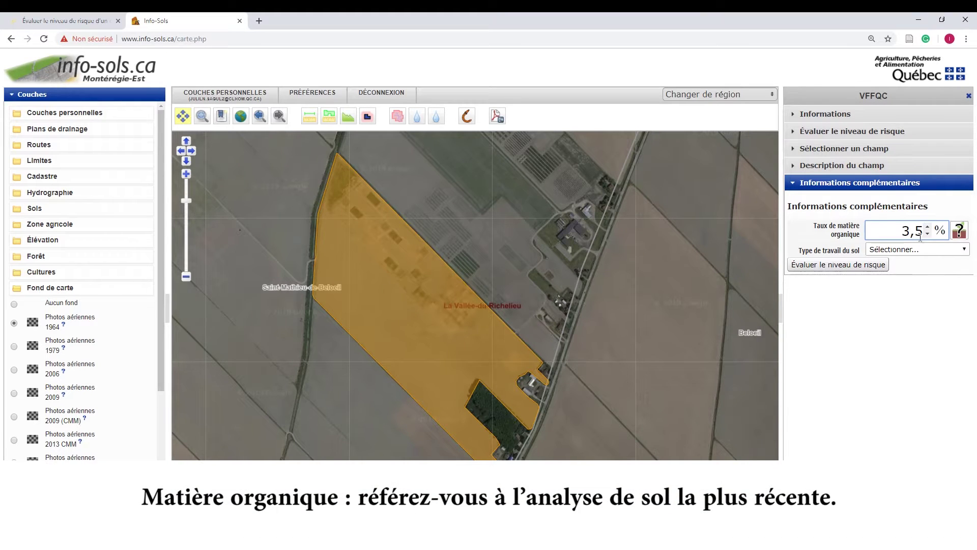
pyautogui.click(967, 250)
pyautogui.click(955, 269)
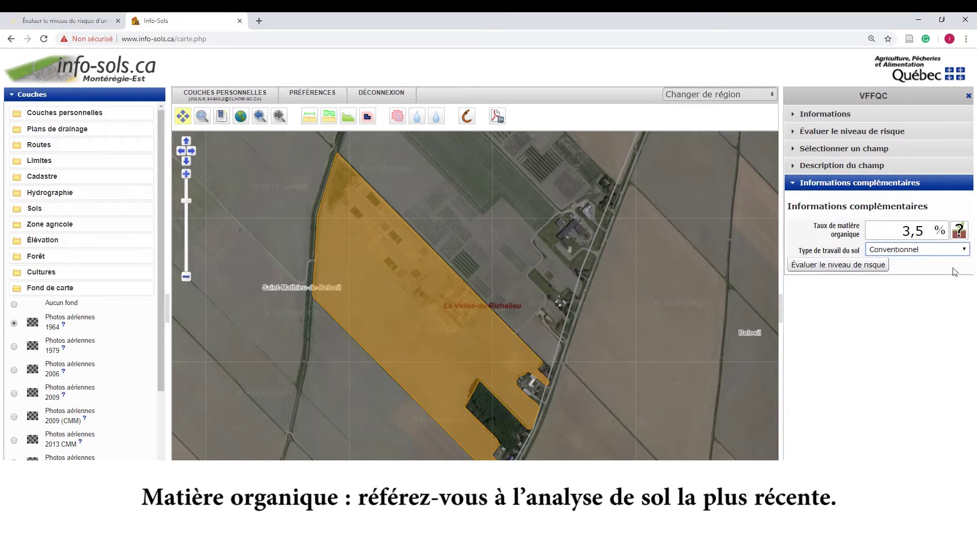
pyautogui.click(869, 265)
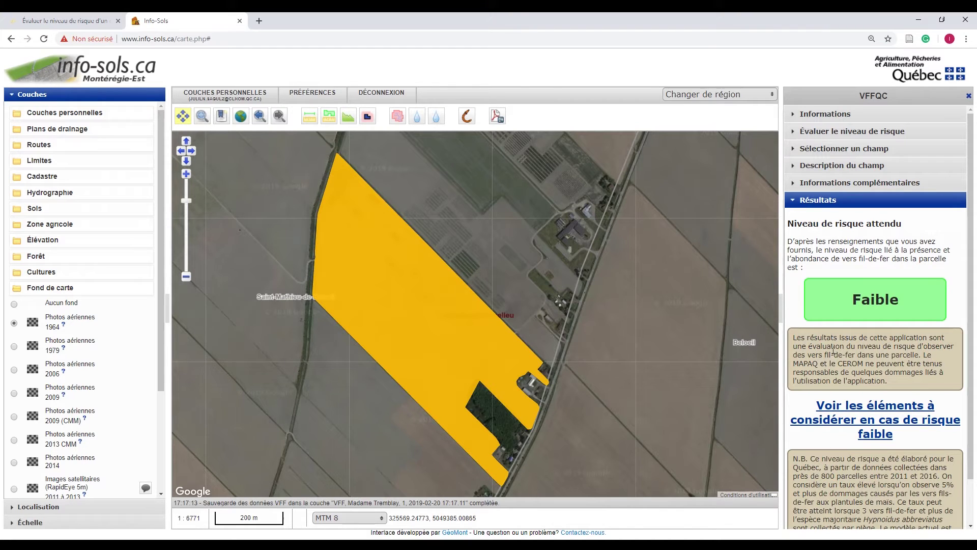
# Inspect the saved field in the VFF 2019 personal layer, then open the Faible-risk considerations page
pyautogui.click(95, 114)
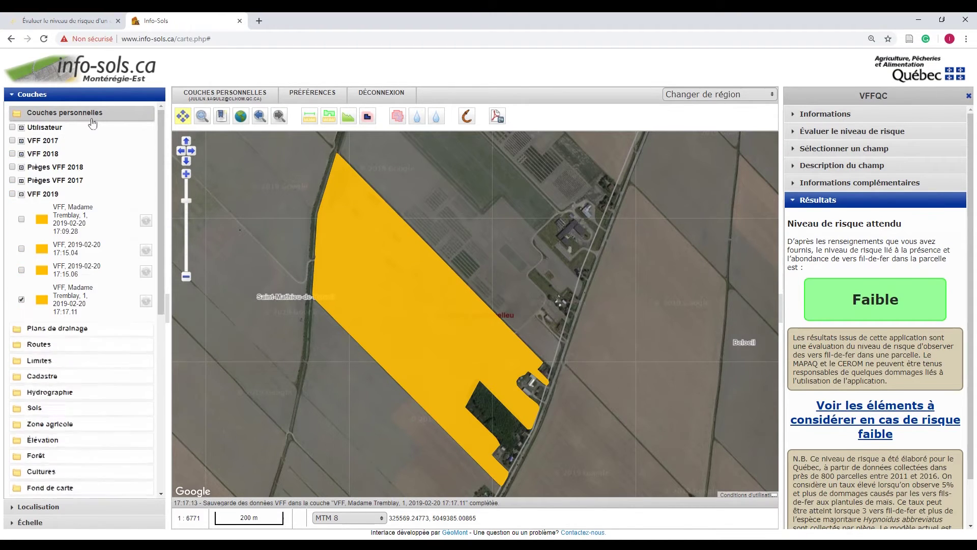
pyautogui.click(78, 295)
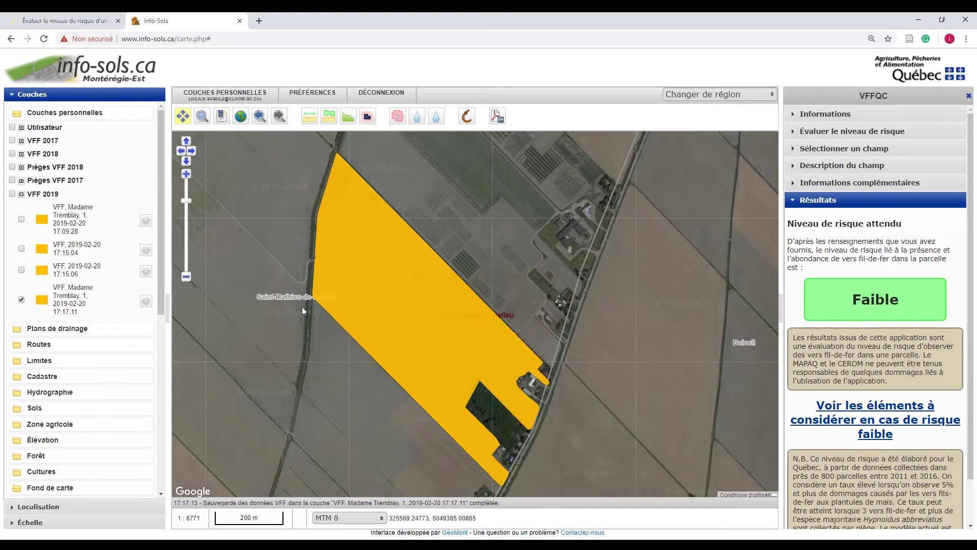
pyautogui.click(382, 309)
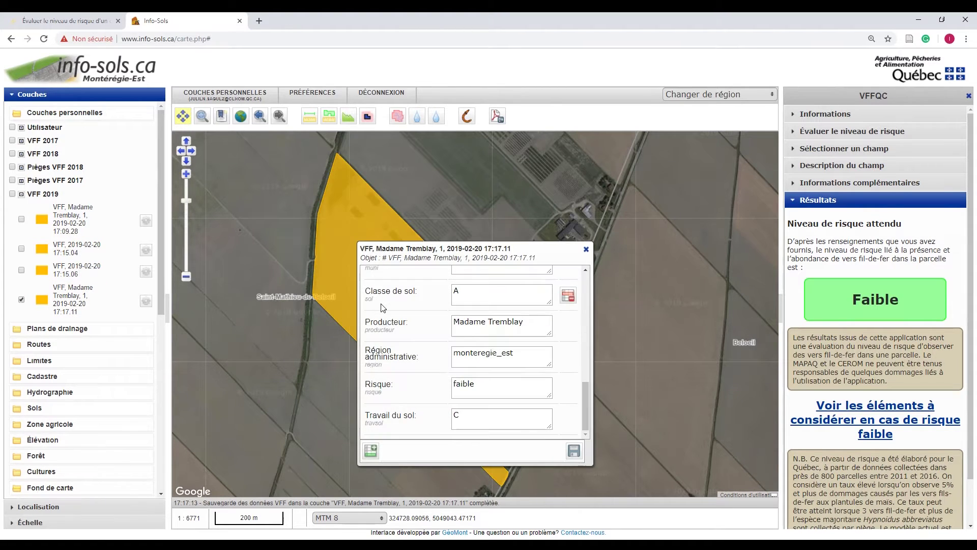
pyautogui.click(586, 248)
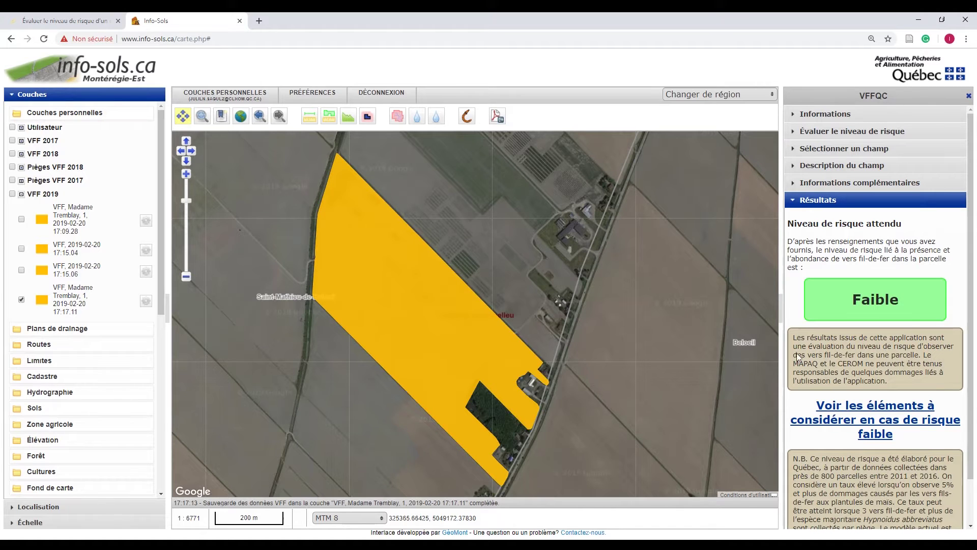
pyautogui.click(856, 414)
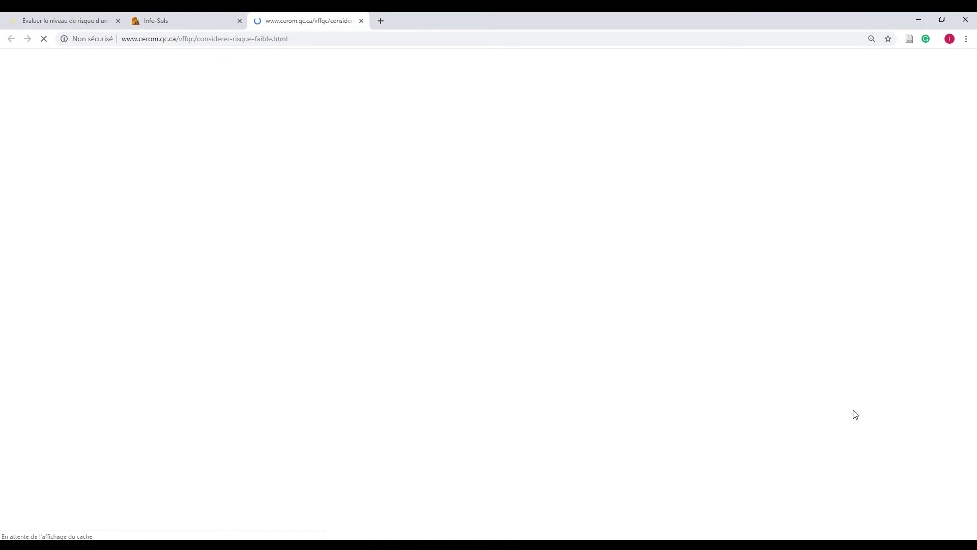